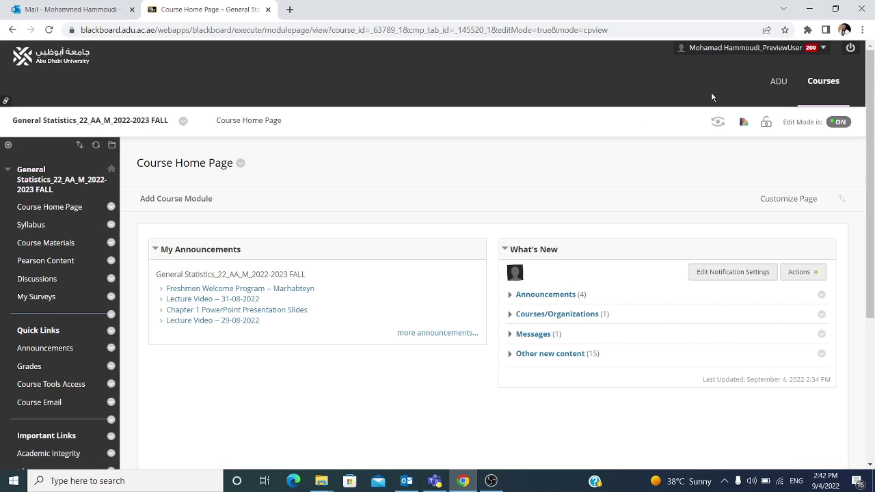
Enter student preview of the course and open Homework 1 -- Chapter 1 from the Pearson Content.
click(719, 122)
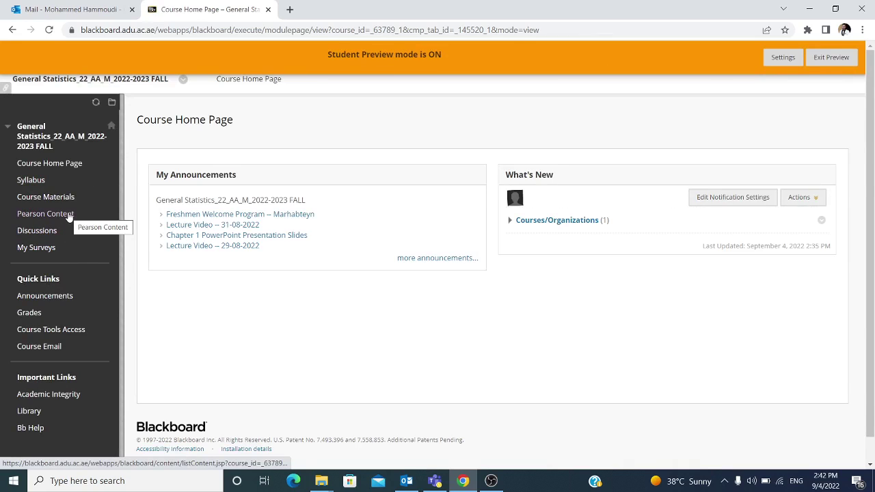
click(69, 216)
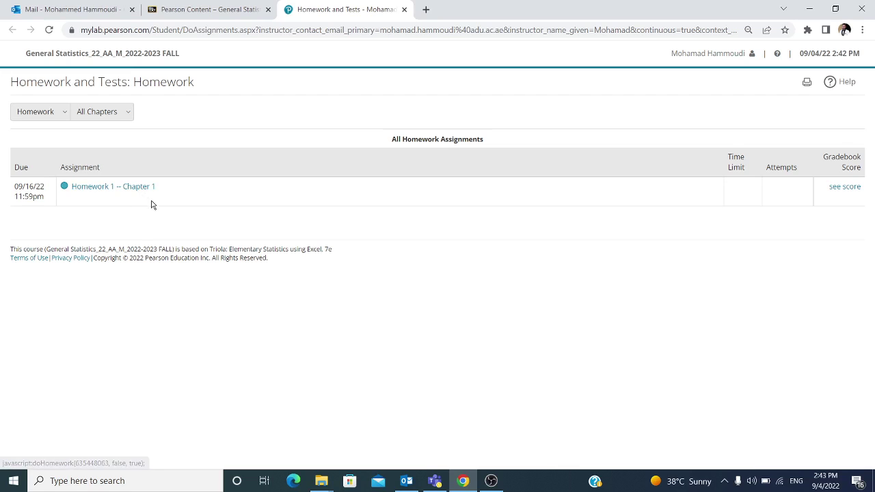
click(115, 190)
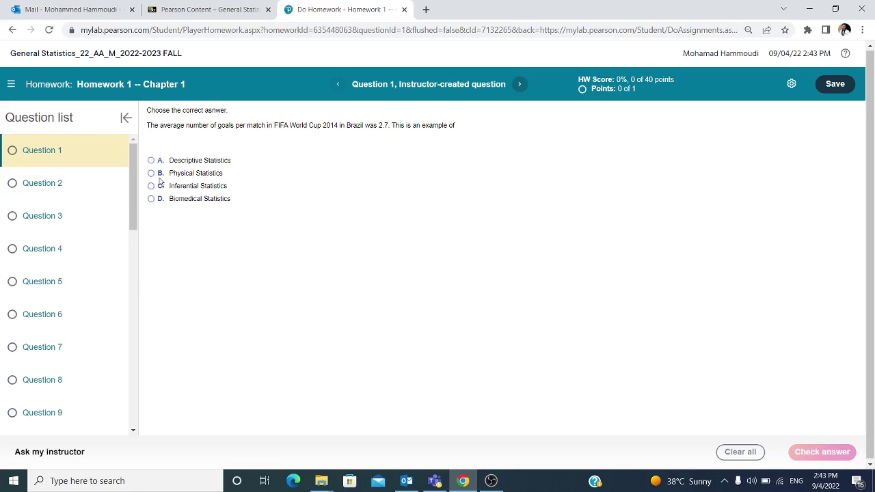
Browse the homework's question list, viewing Question 2, Question 6 and Question 21.
click(43, 194)
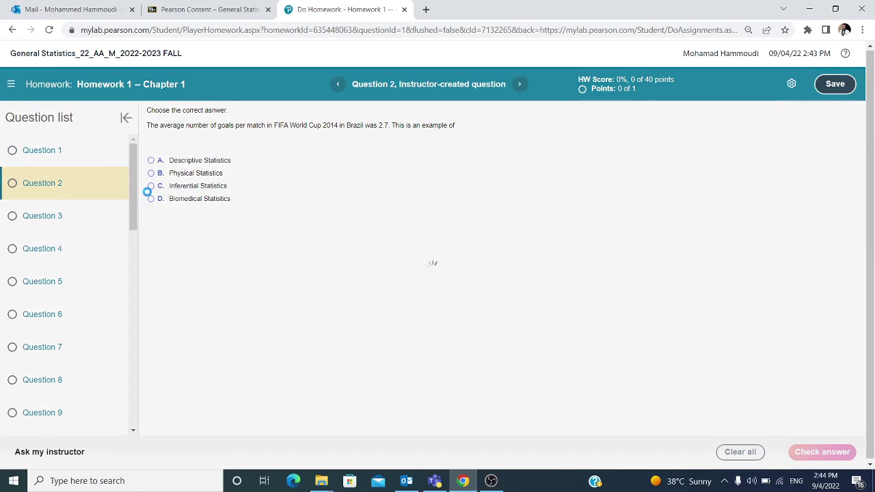
scroll(137, 197, down, 1)
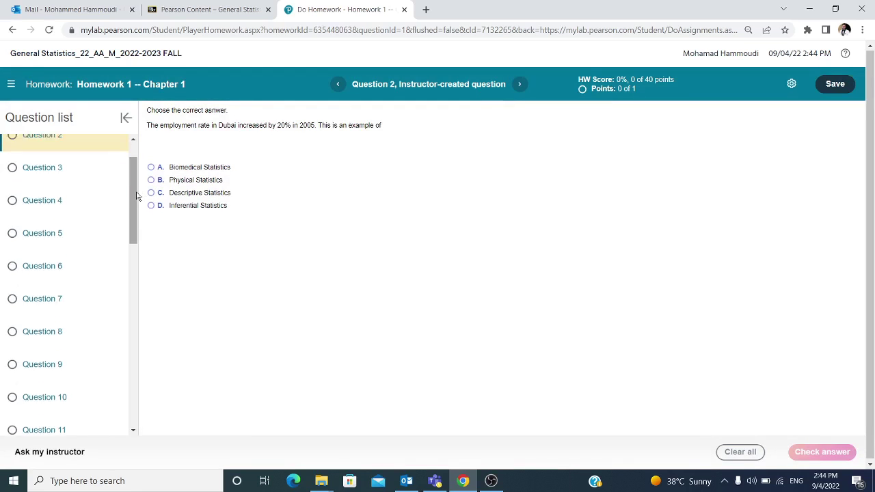
scroll(137, 197, down, 1)
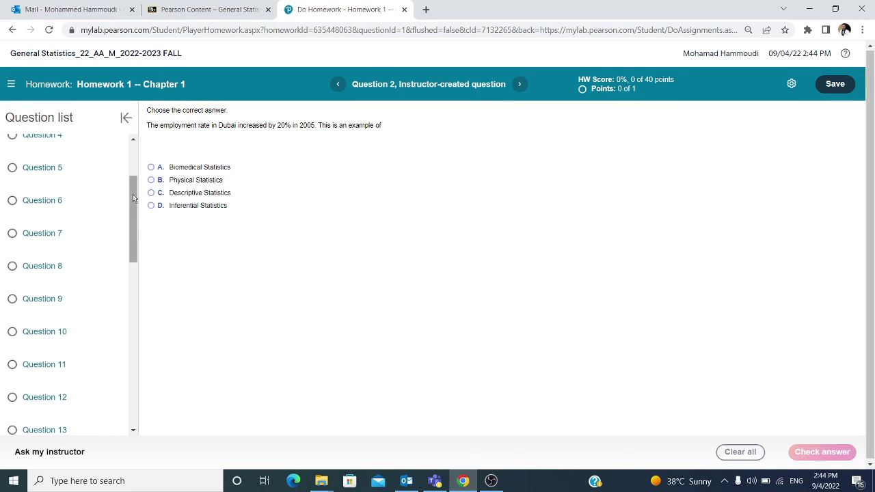
click(74, 204)
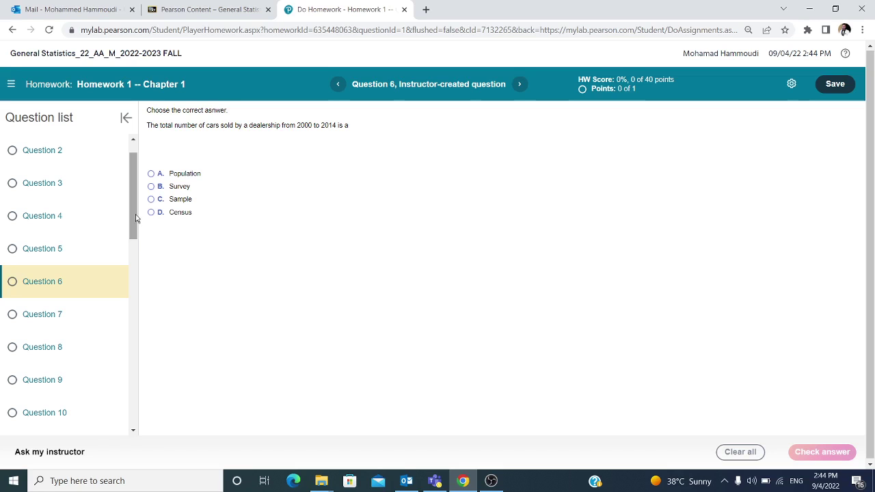
scroll(135, 218, down, 4)
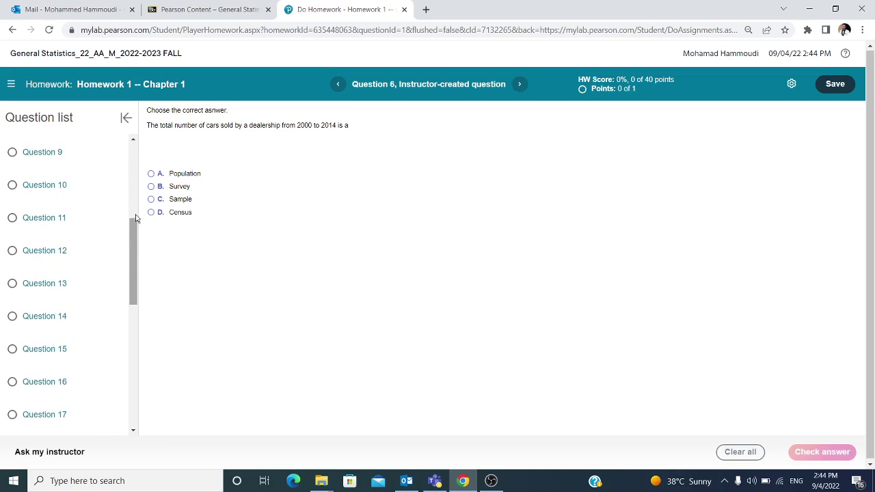
scroll(135, 218, down, 3)
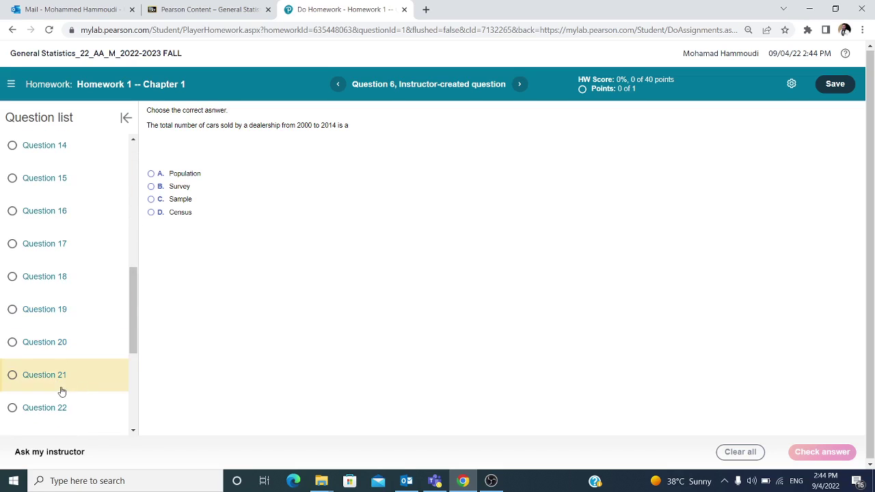
click(60, 387)
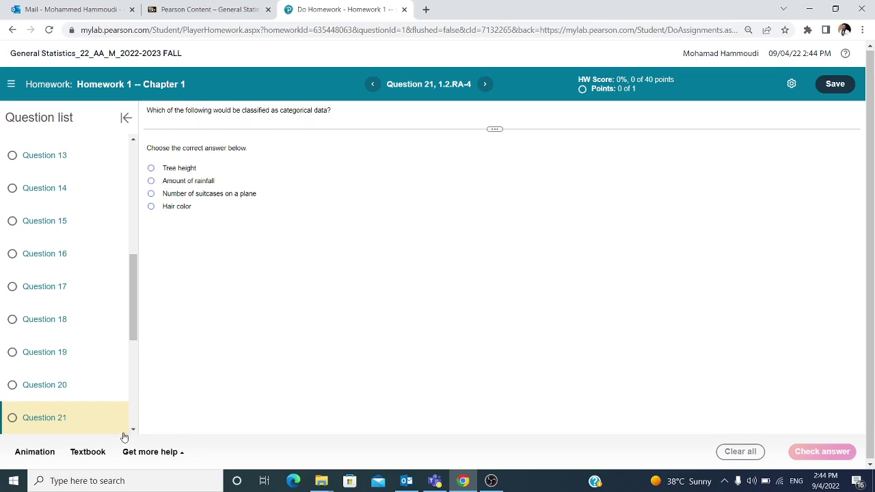
View the textbook section linked to Question 21, close it, and look at the additional help options.
click(88, 452)
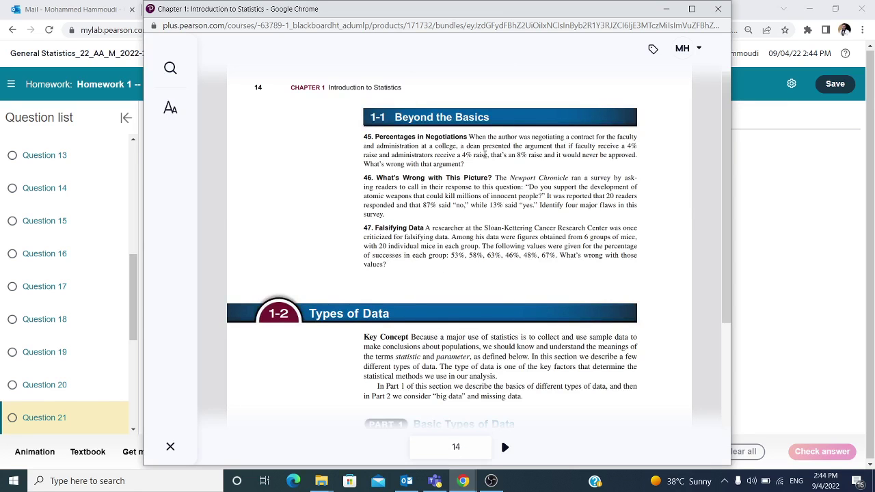
click(682, 48)
click(717, 13)
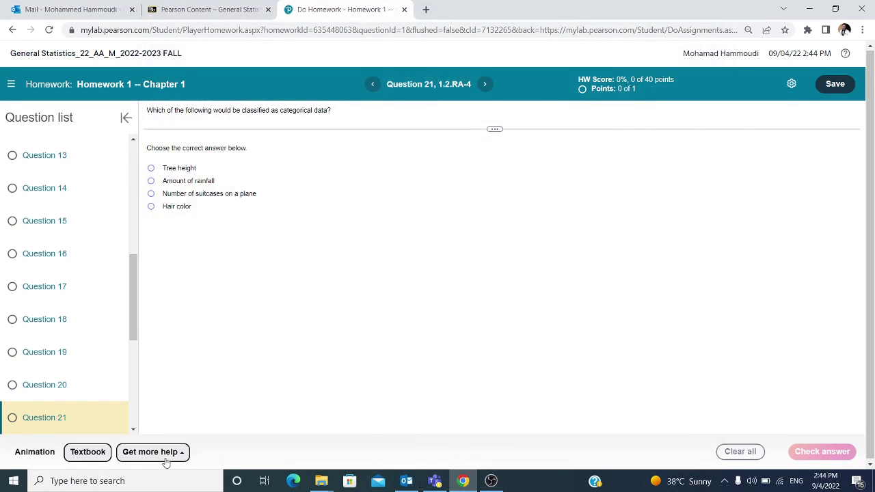
click(181, 452)
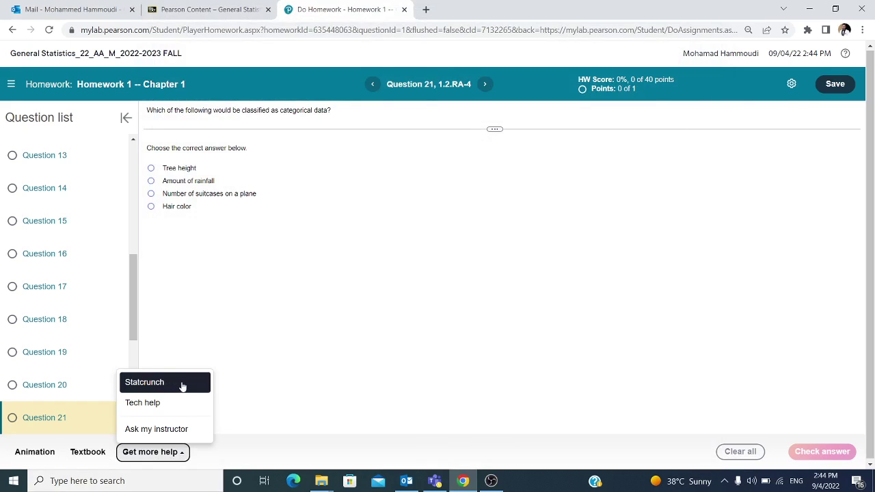
click(280, 324)
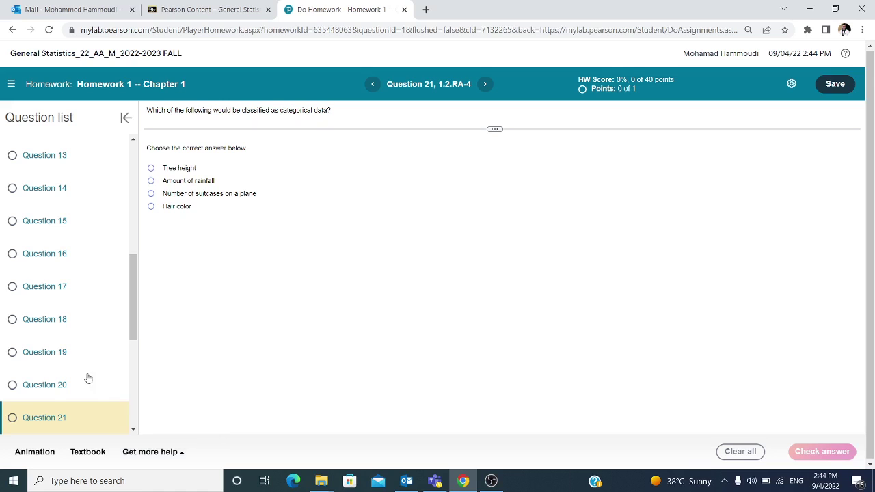
Open Question 25, enter 1254 as the value of ∑x, check the answer and dismiss the feedback.
scroll(131, 324, down, 2)
scroll(131, 324, down, 1)
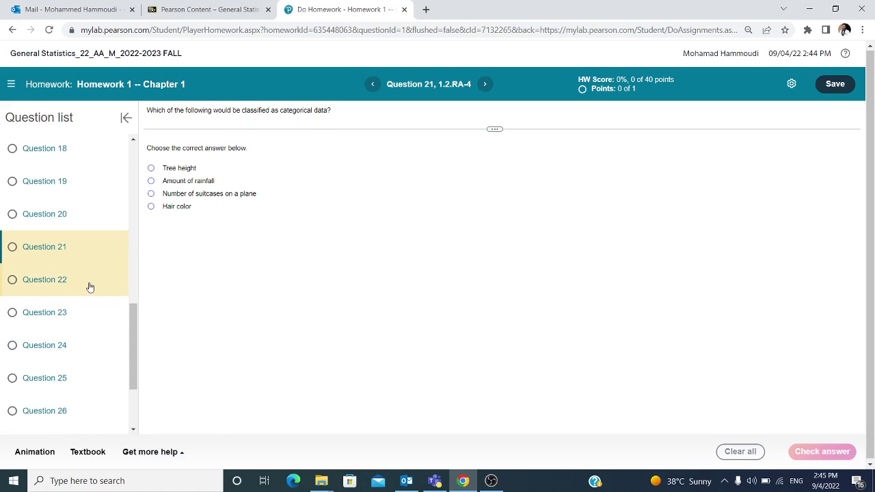
click(65, 375)
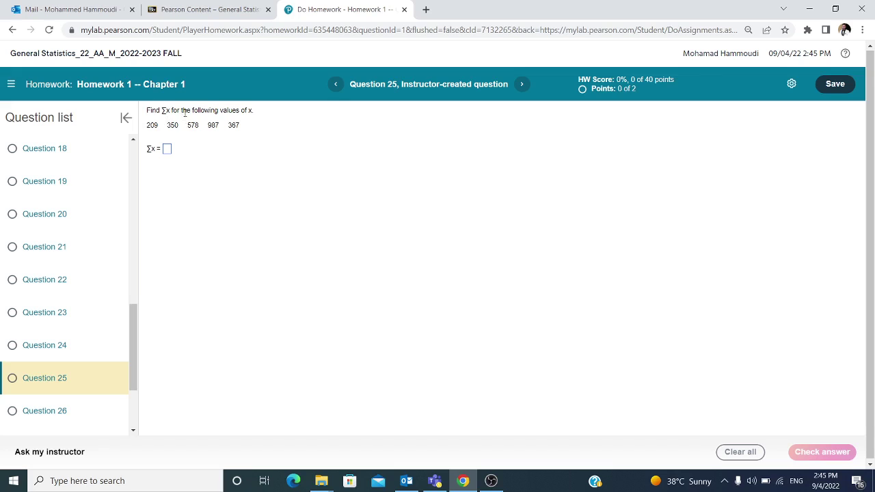
click(166, 152)
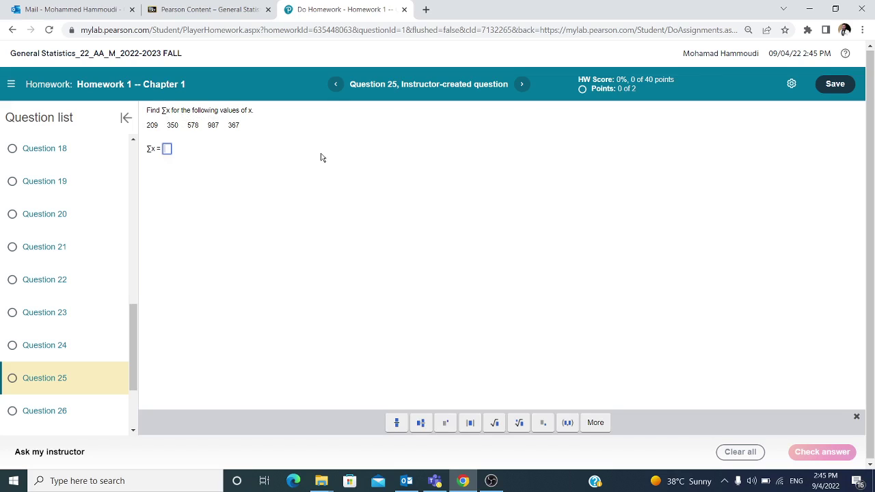
text(1254)
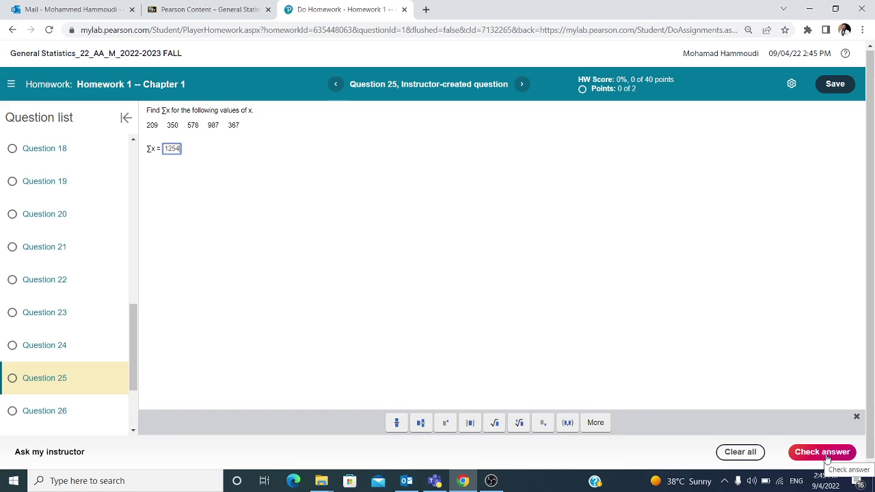
click(827, 456)
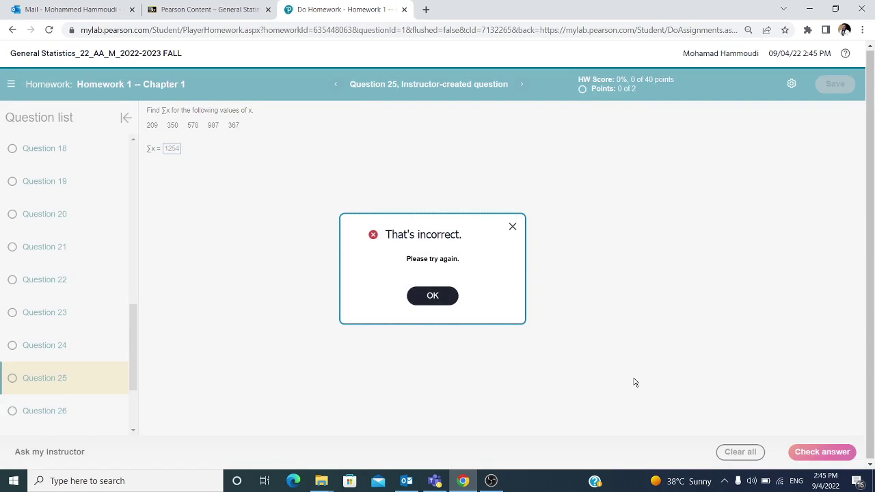
click(430, 300)
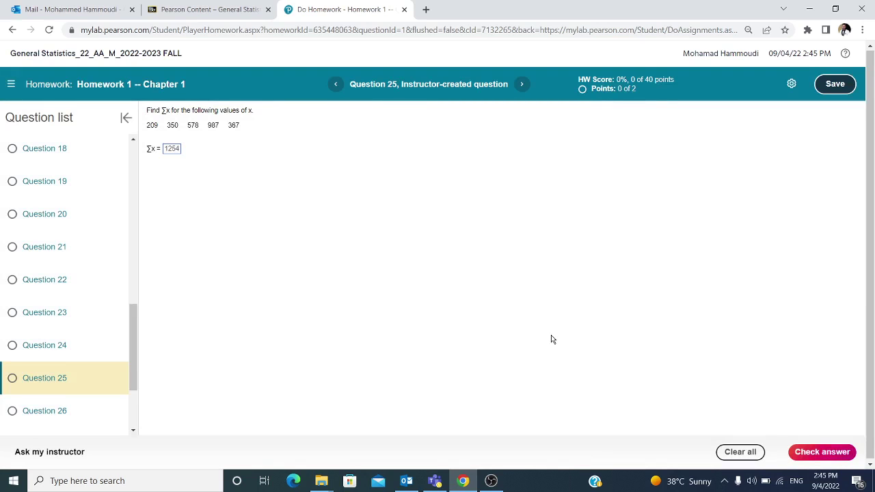
Insert a fraction and a mixed-number template into the ∑x answer and expand the full set of math symbols.
click(176, 149)
click(176, 149)
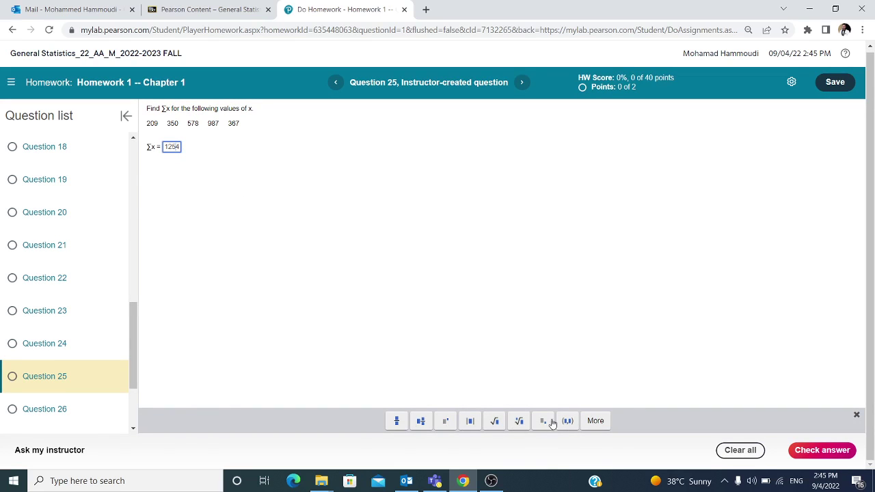
click(397, 423)
click(421, 423)
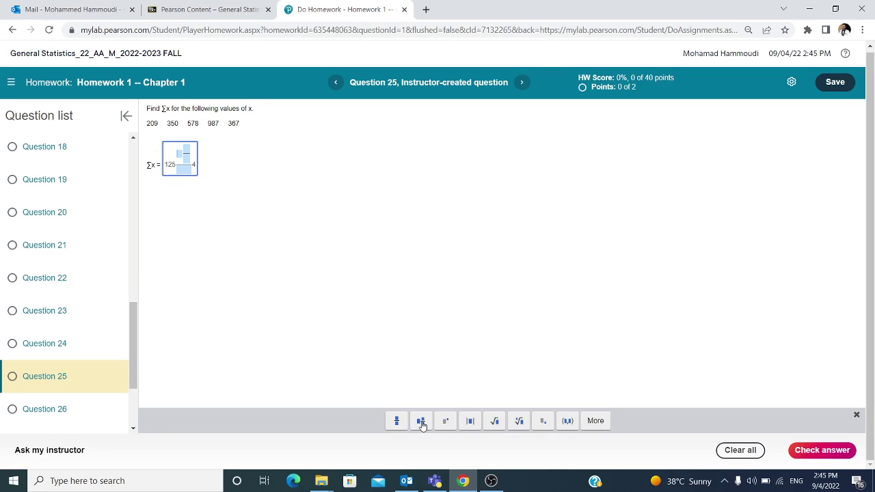
click(595, 421)
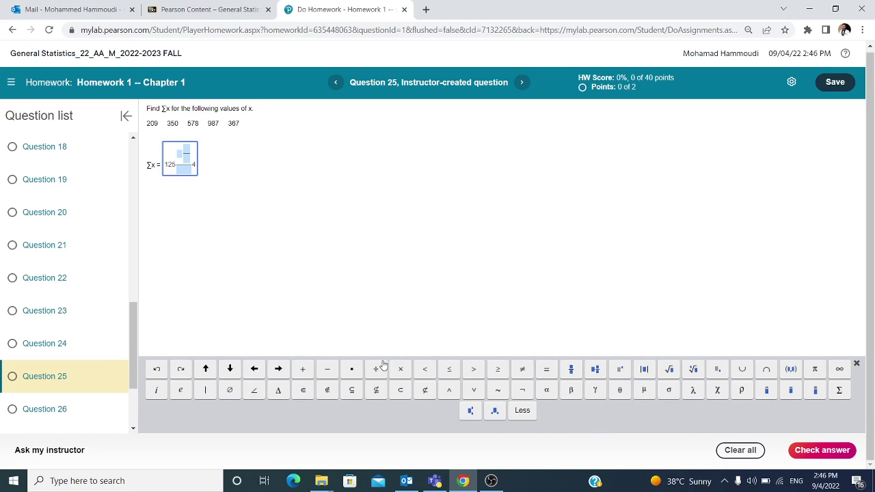
click(562, 262)
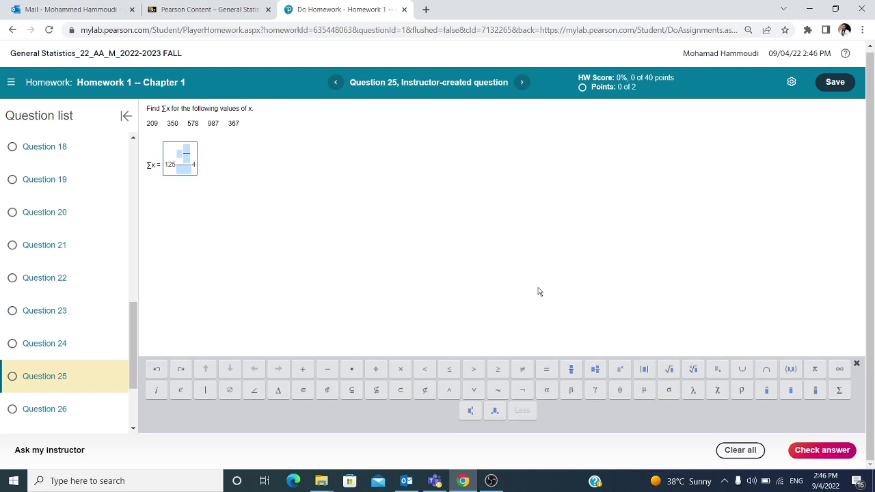
Go to Question 27, leaving Question 25 without checking its edited answer, and save the homework.
scroll(27, 378, down, 2)
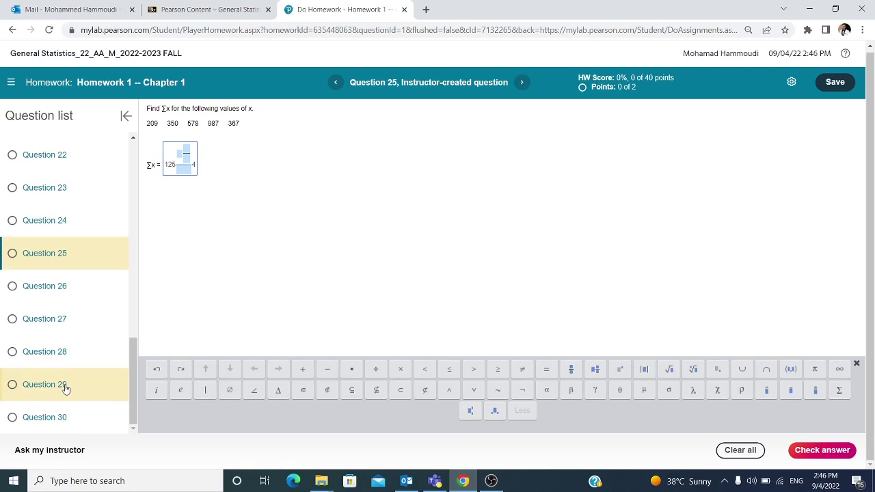
click(59, 319)
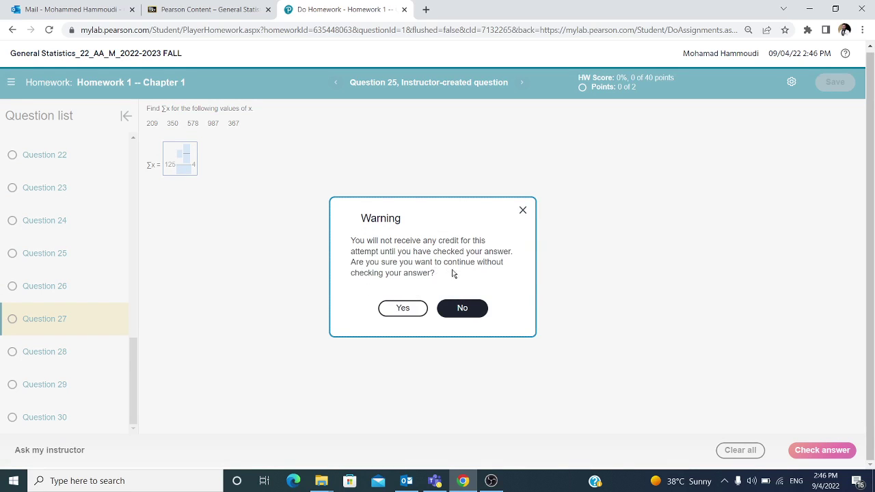
click(406, 308)
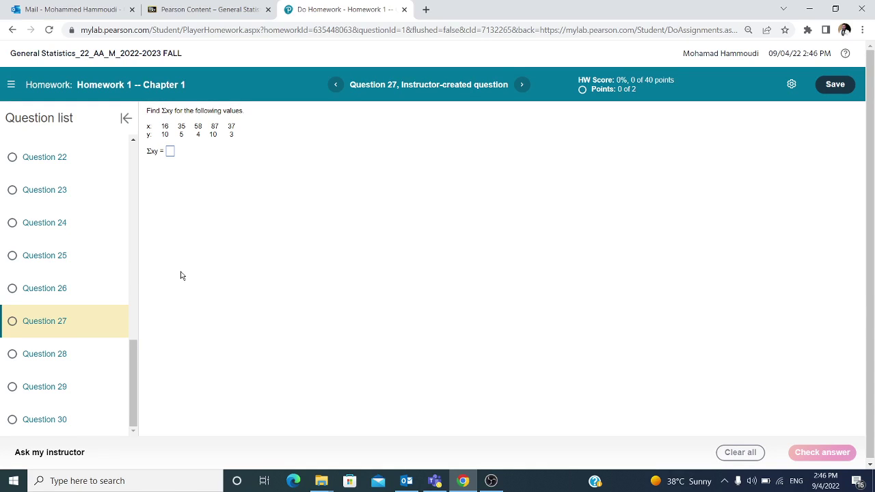
click(837, 86)
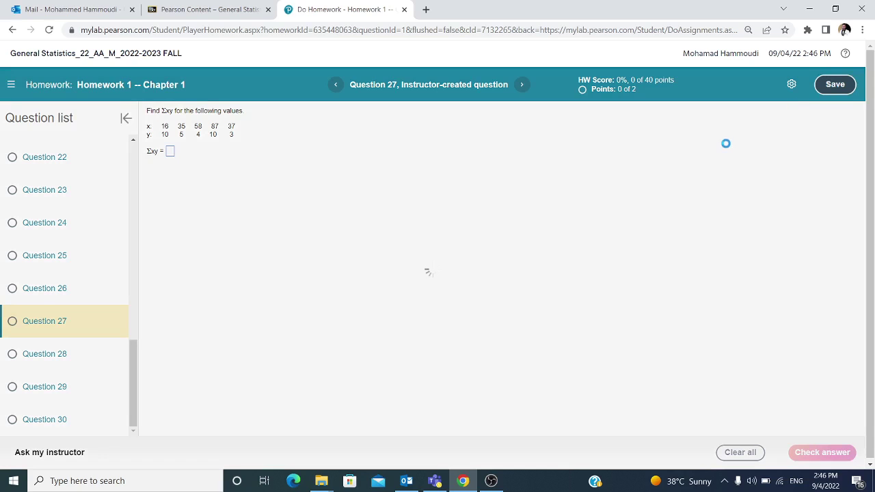